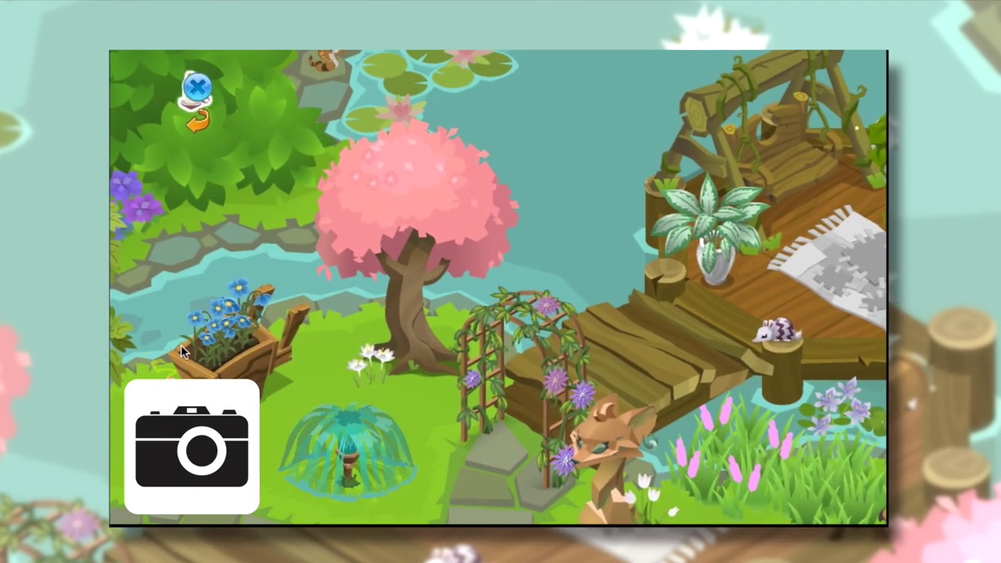
pyautogui.moveTo(124, 337)
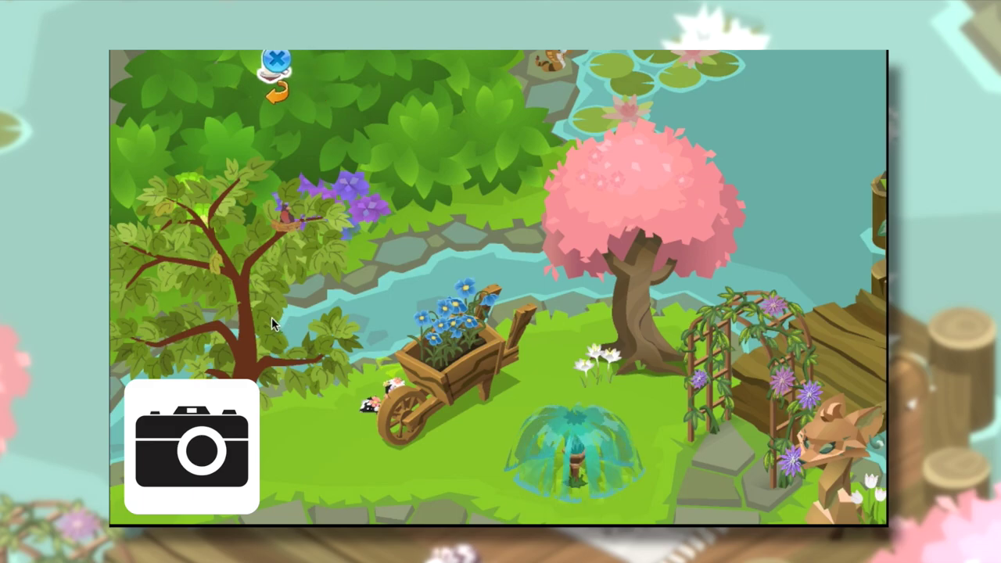
pyautogui.moveTo(259, 438)
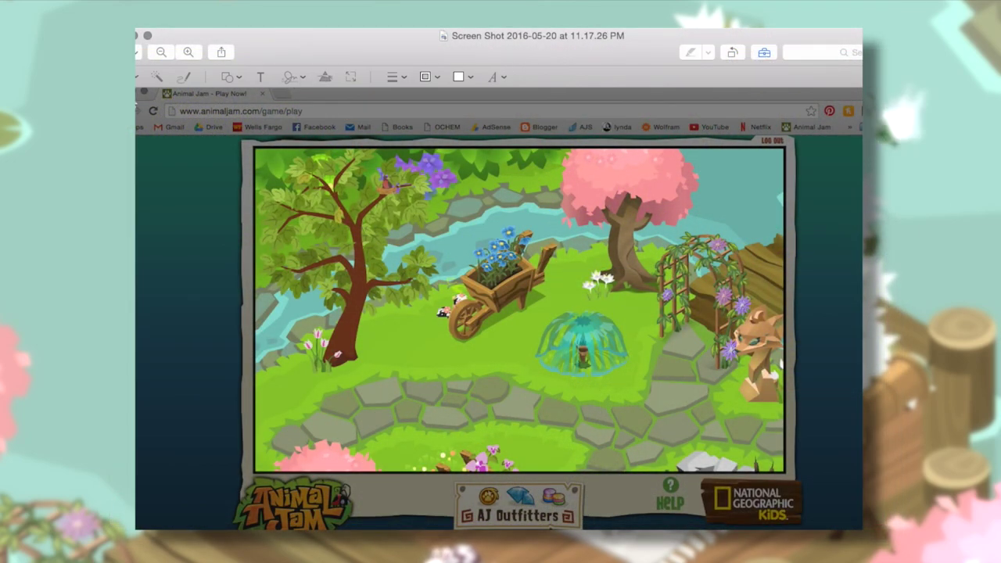
# Crop the 11.17.26 PM screenshot to the game scene, about 879 x 541, and close it.
pyautogui.moveTo(255, 150); pyautogui.dragTo(773, 467)
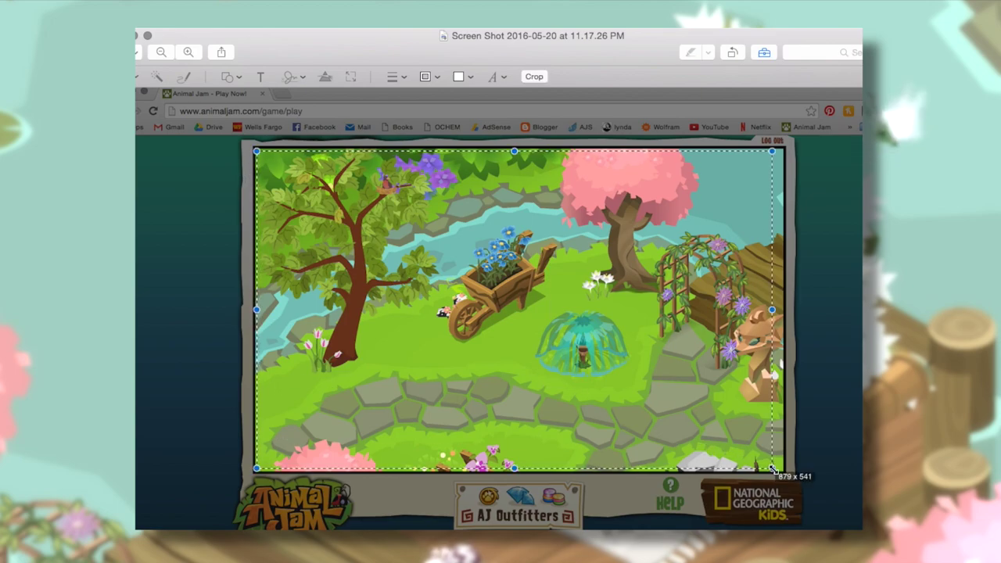
pyautogui.click(535, 76)
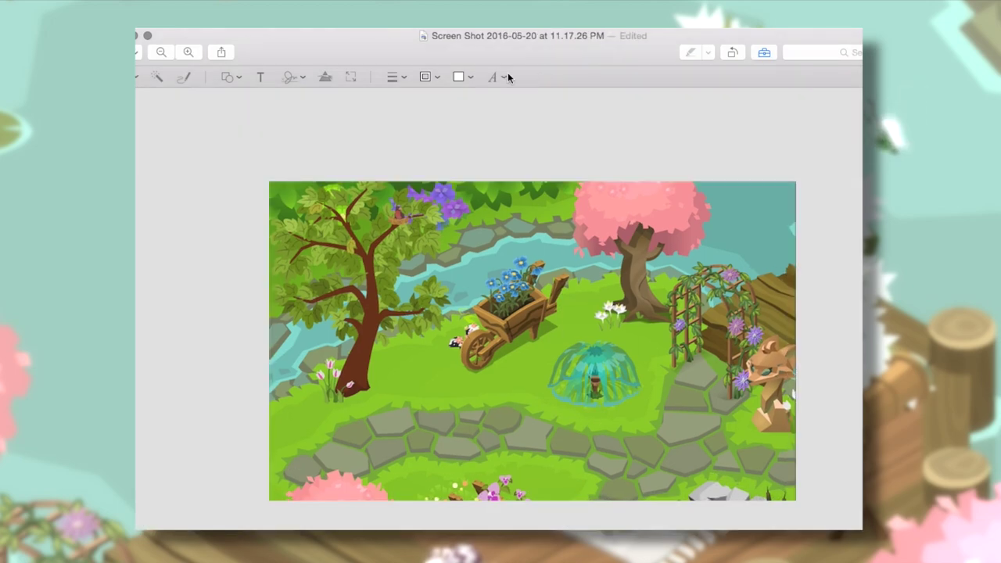
pyautogui.press('super+w')
# Crop the 11.17.54 PM screenshot to the game scene inside the frame and close it.
pyautogui.click(649, 160)
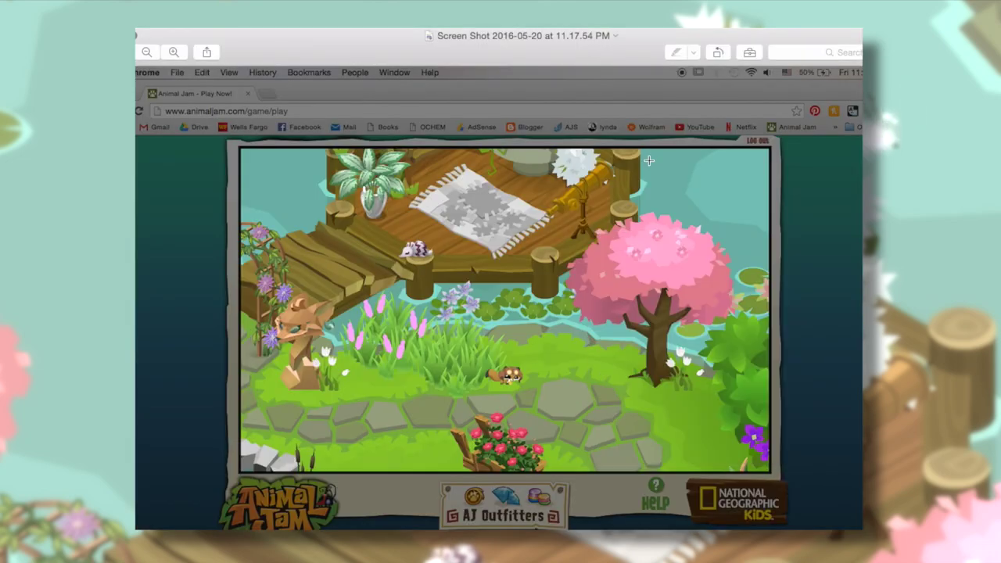
pyautogui.click(616, 37)
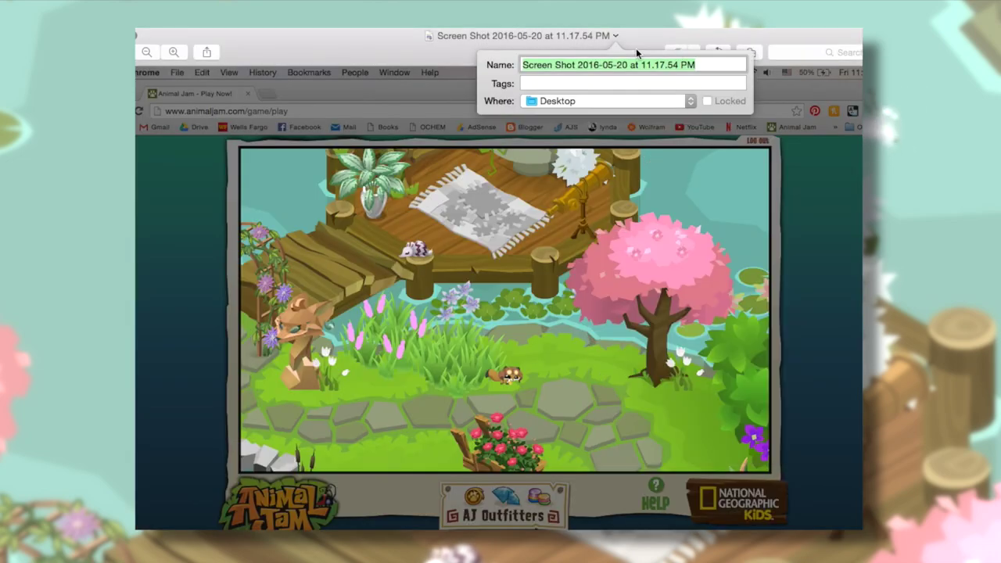
pyautogui.click(637, 49)
pyautogui.moveTo(591, 412); pyautogui.dragTo(769, 470)
pyautogui.click(751, 52)
pyautogui.press('super+k')
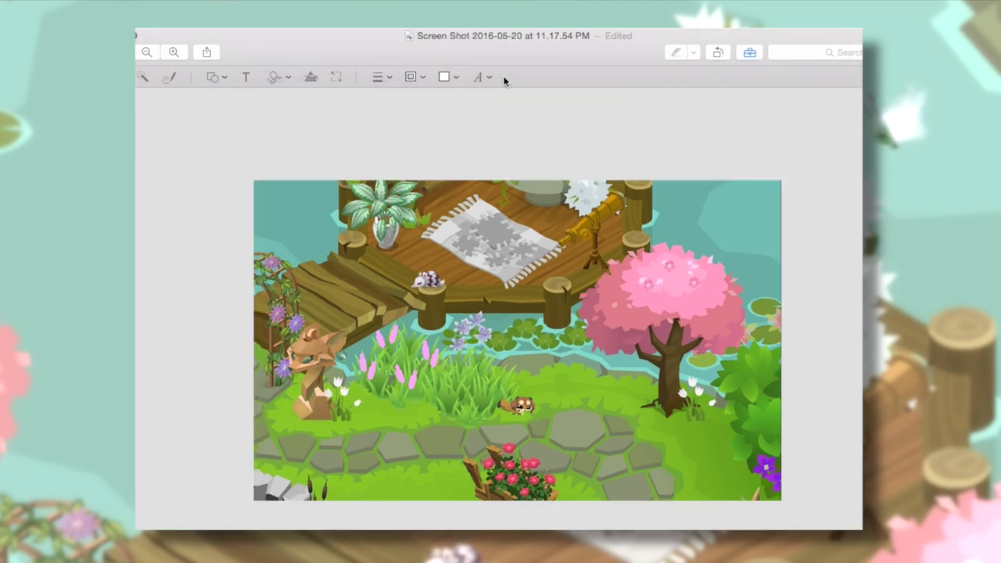
pyautogui.press('super+w')
pyautogui.click(643, 162)
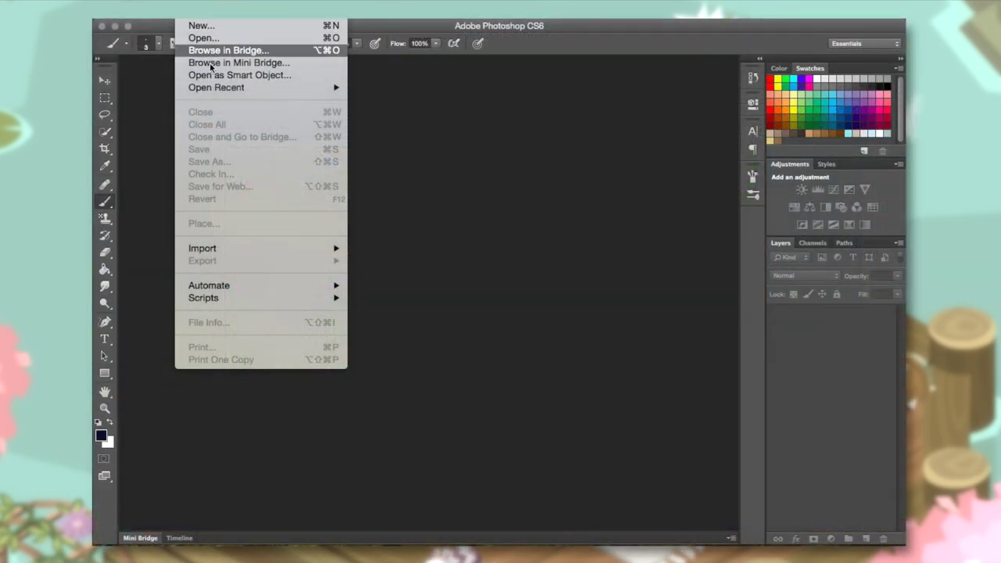
# In Adobe Photoshop, create a 3000 x 1000 pixel document named denmap at 72 pixels/inch, and enlarge its canvas height.
pyautogui.click(205, 26)
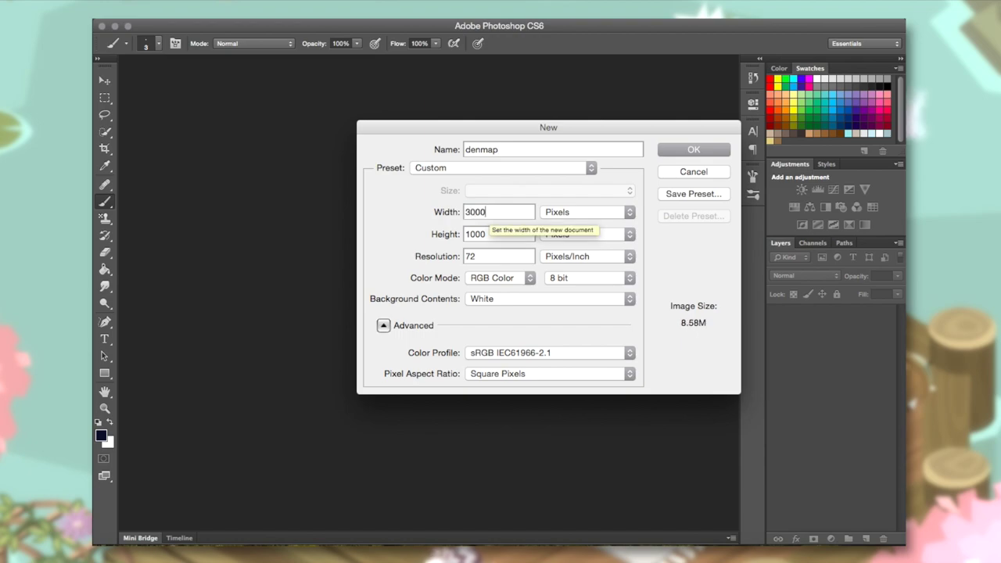
pyautogui.click(703, 152)
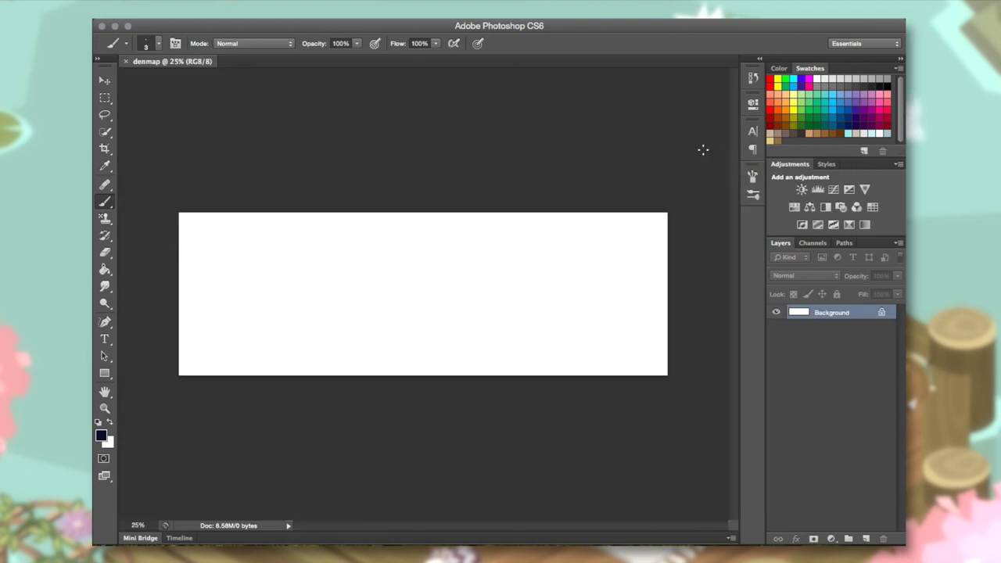
pyautogui.click(186, 12)
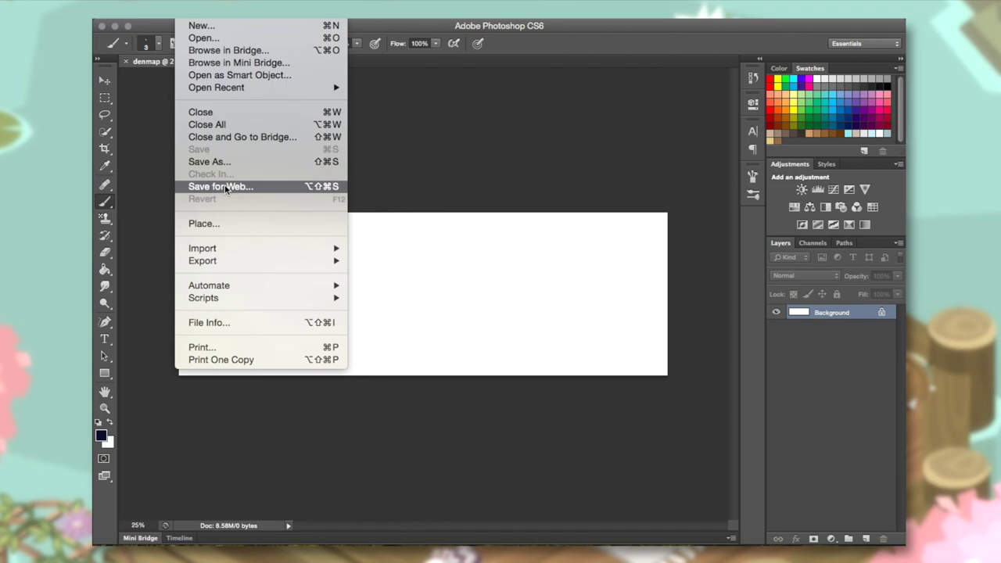
pyautogui.moveTo(247, 12)
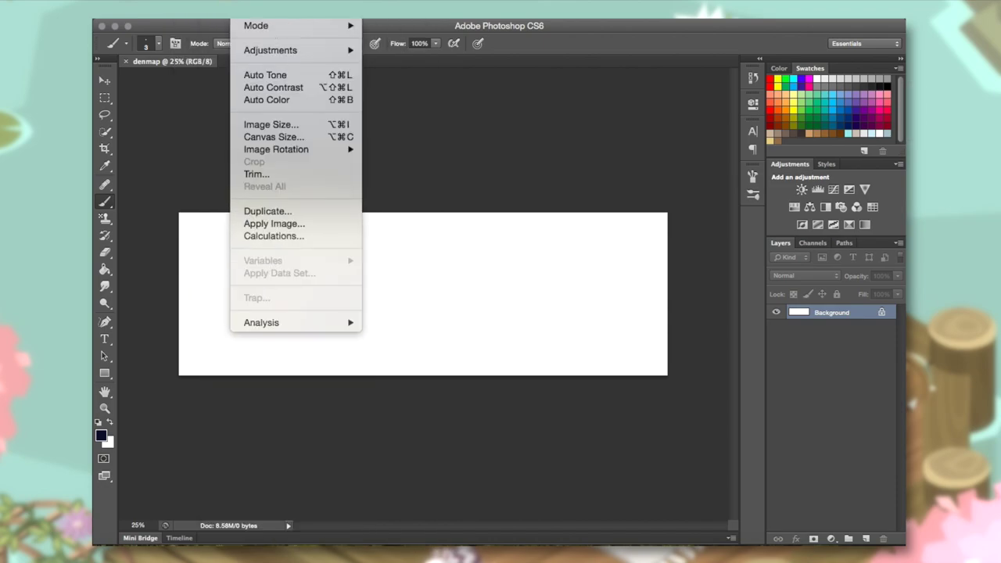
pyautogui.click(274, 138)
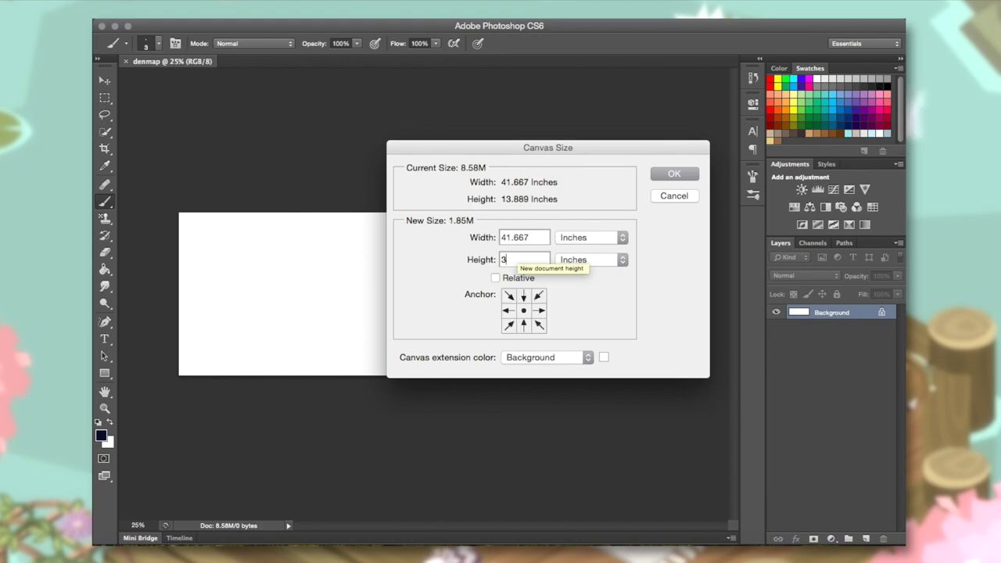
pyautogui.click(674, 175)
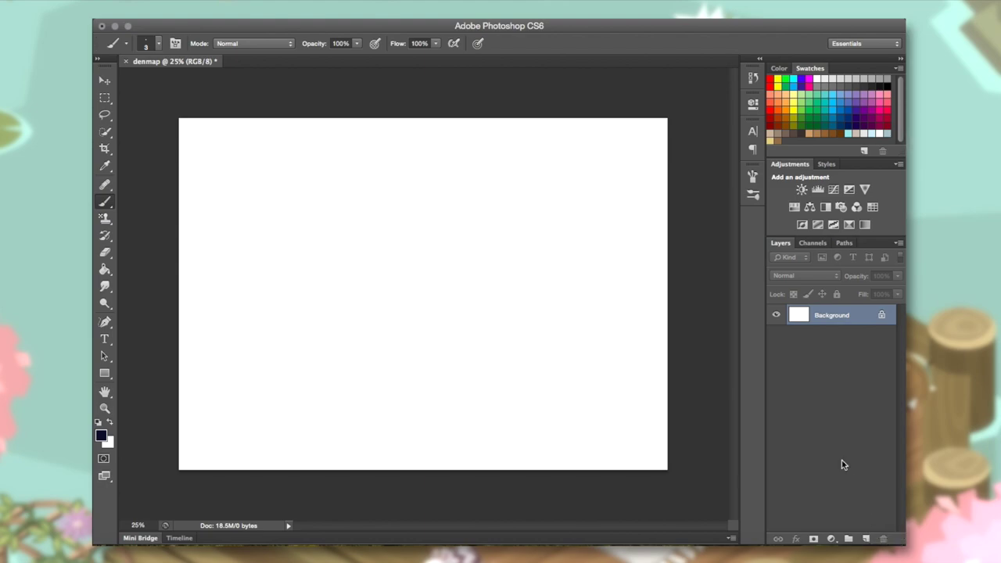
# Add a layer and place the 11.17.26 PM screenshot in the bottom-left corner of the canvas at 100% scale.
pyautogui.click(865, 539)
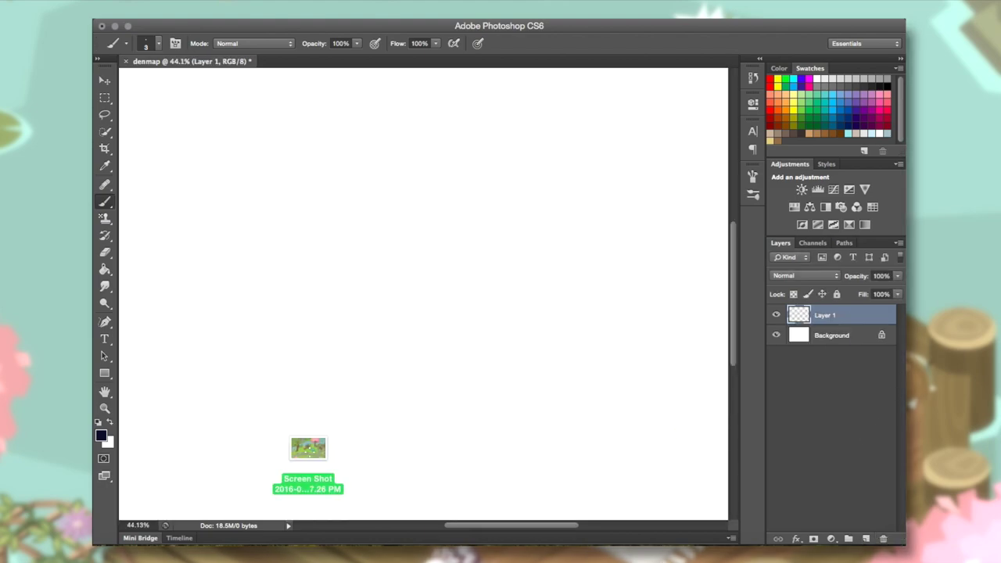
pyautogui.moveTo(311, 458); pyautogui.dragTo(250, 455)
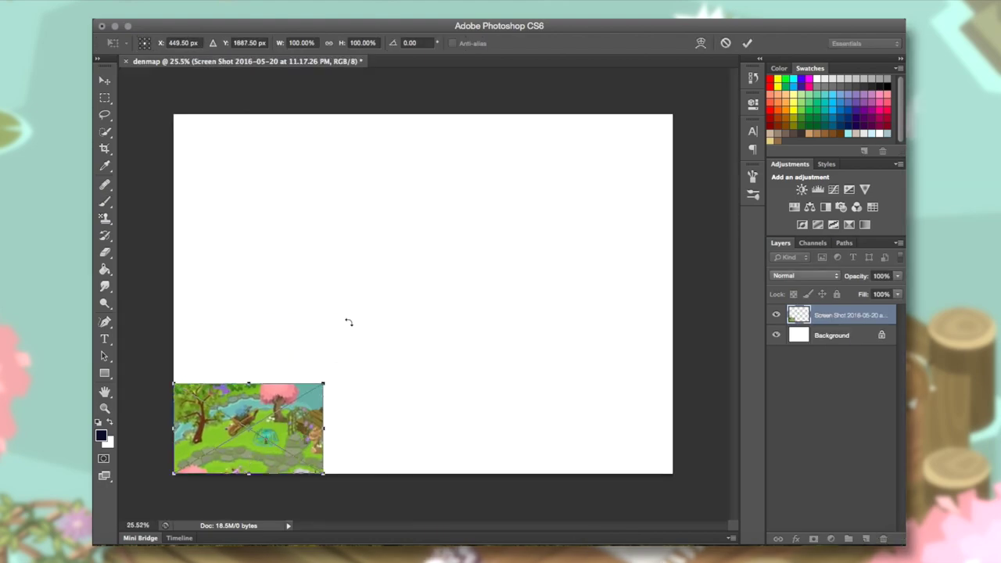
pyautogui.press('Return')
# Place the 11.17.54 PM screenshot on another layer, overlapping the right edge of the first image at the flower arch.
pyautogui.scroll(-6, 371, 373)
pyautogui.hscroll(-4, 371, 373)
pyautogui.click(865, 539)
pyautogui.moveTo(559, 365); pyautogui.dragTo(520, 398)
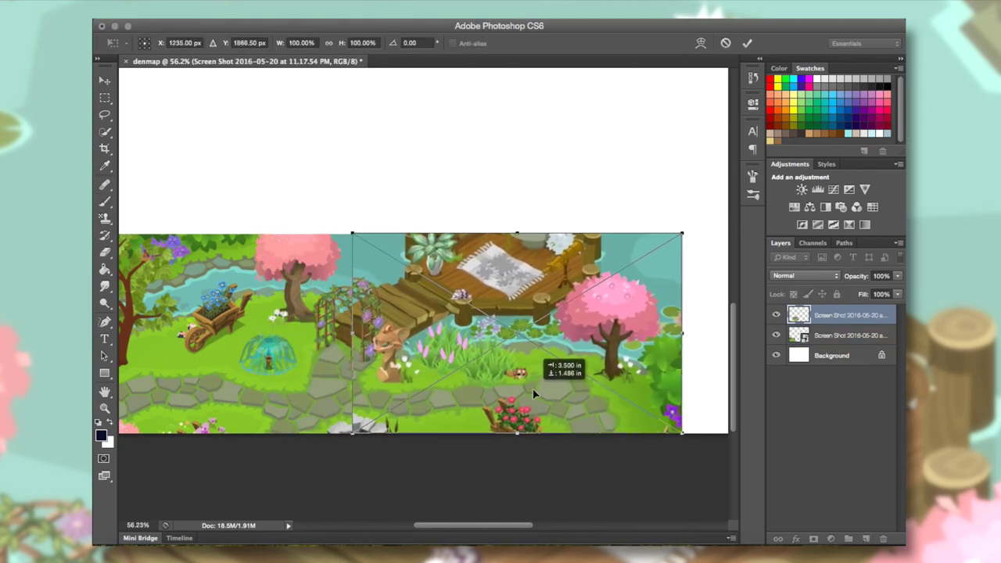
pyautogui.scroll(3, 427, 290)
pyautogui.click(748, 43)
# Nudge the second screenshot right and down so the arch, bridge and stone path line up with the first image.
pyautogui.press('v')
pyautogui.scroll(2, 429, 269)
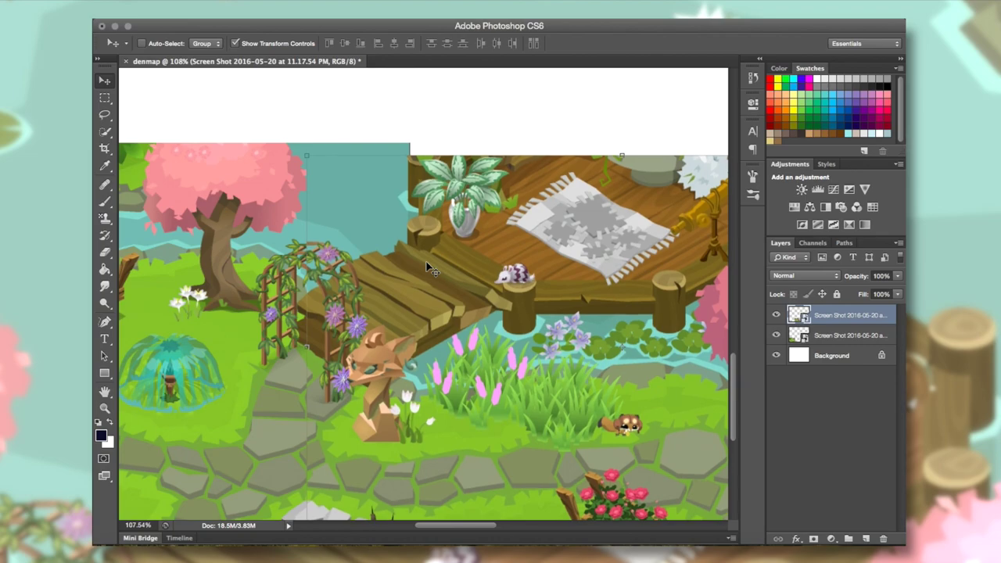
pyautogui.press('Right')
pyautogui.press('Right')
pyautogui.press('Right')
pyautogui.press('Right')
pyautogui.press('Down')
pyautogui.press('Down')
pyautogui.press('Down')
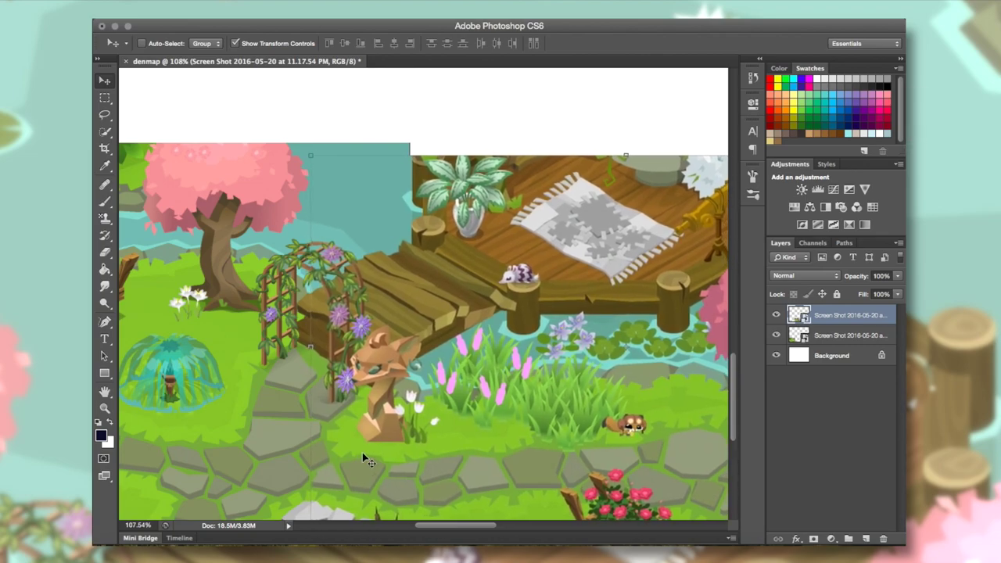
# Add a new empty layer above the screenshots and save the document as denmap.psd.
pyautogui.click(866, 539)
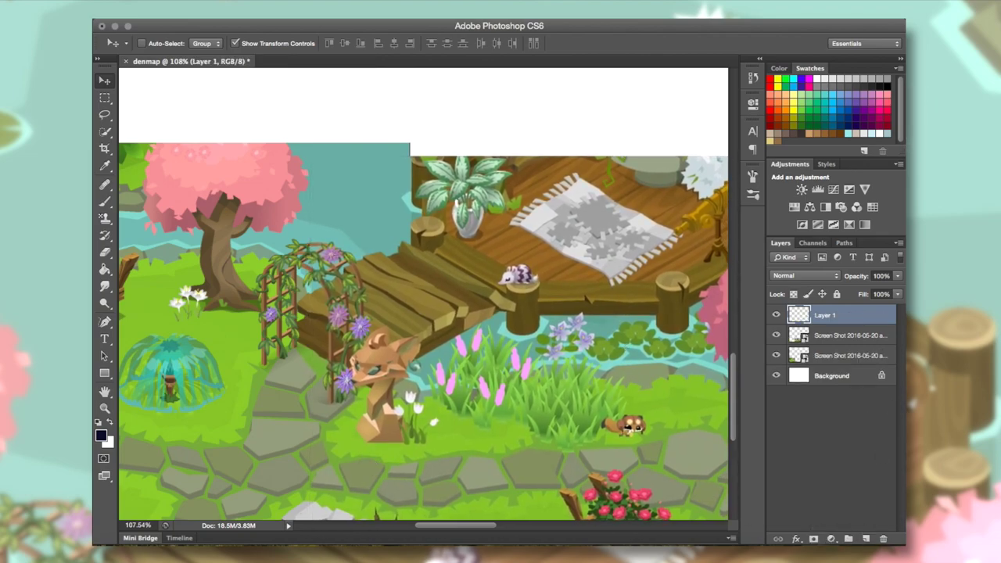
pyautogui.scroll(-3, 553, 217)
pyautogui.press('super+s')
pyautogui.press('Return')
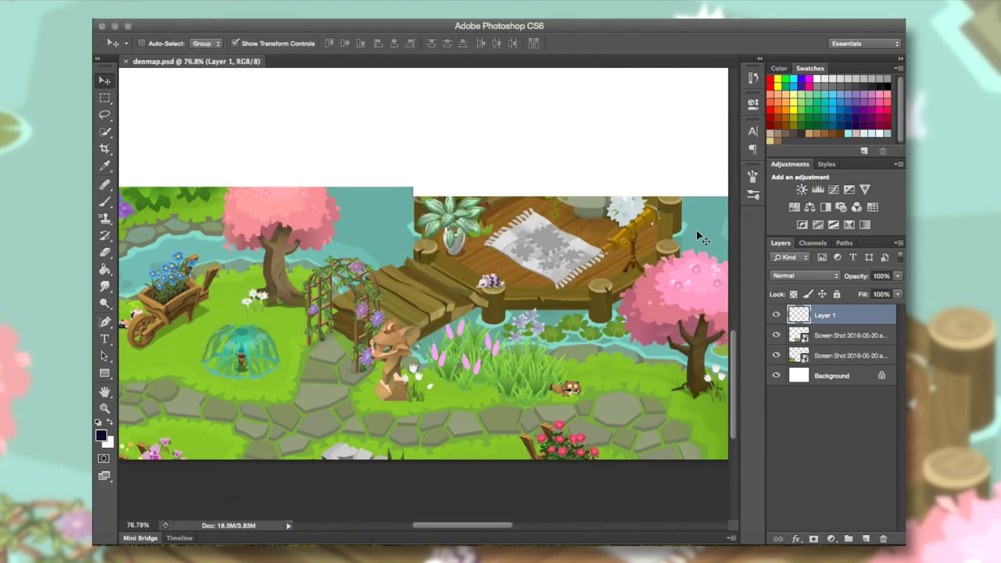
# Place the 11.18.04 PM screenshot and align it over the deck and the right-hand pink tree.
pyautogui.hscroll(5, 697, 233)
pyautogui.moveTo(631, 363); pyautogui.dragTo(569, 356)
pyautogui.moveTo(462, 387); pyautogui.dragTo(428, 442)
pyautogui.scroll(3, 296, 391)
pyautogui.moveTo(401, 399); pyautogui.dragTo(403, 401)
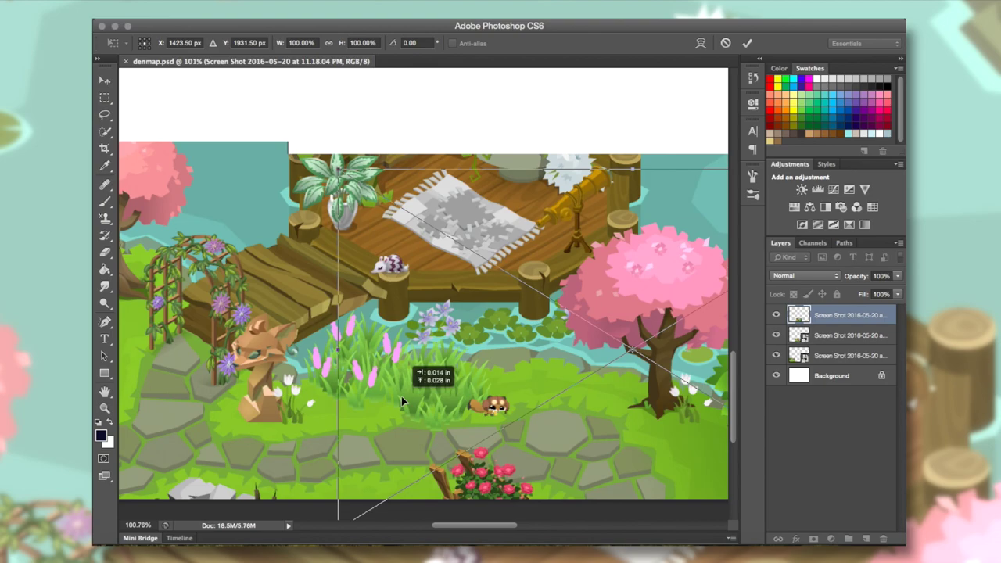
pyautogui.press('Return')
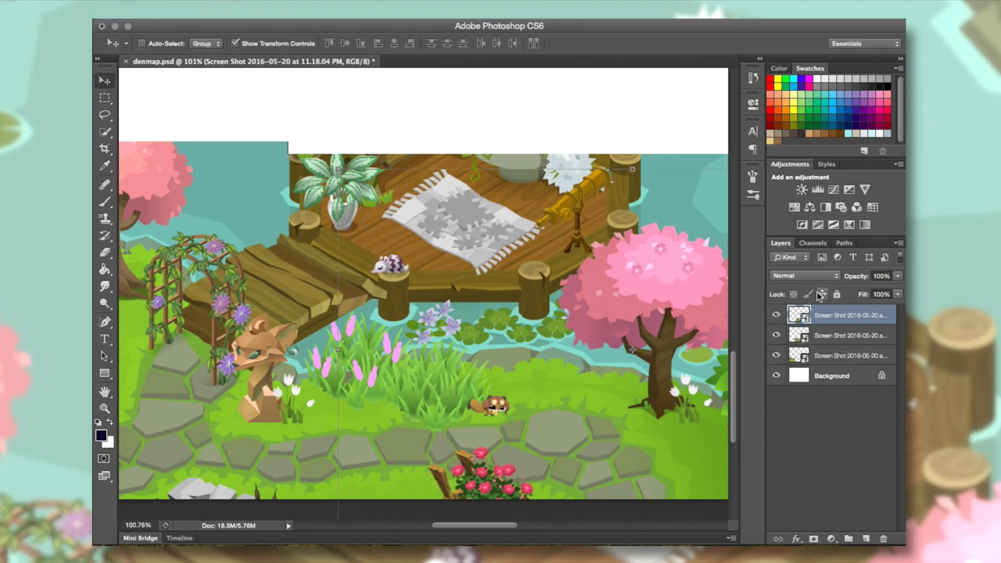
# Add an empty layer above the 11.18.04 PM screenshot, reselect the screenshot's layer, and save the document.
pyautogui.click(867, 538)
pyautogui.click(831, 338)
pyautogui.scroll(3, 371, 274)
pyautogui.scroll(-3, 396, 285)
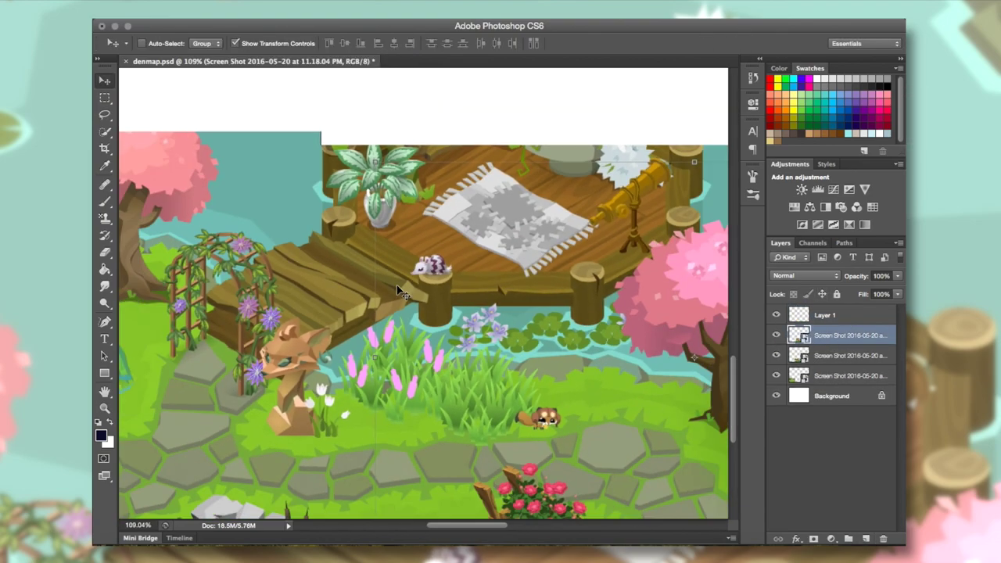
pyautogui.hscroll(4, 491, 275)
pyautogui.scroll(-3, 586, 266)
pyautogui.press('super+s')
# Place the 11.18.17 PM screenshot over the deck, align it with the images below, and send it behind the other screenshots.
pyautogui.click(845, 316)
pyautogui.scroll(-3, 693, 321)
pyautogui.scroll(3, 548, 313)
pyautogui.hscroll(-4, 547, 313)
pyautogui.moveTo(469, 286); pyautogui.dragTo(551, 357)
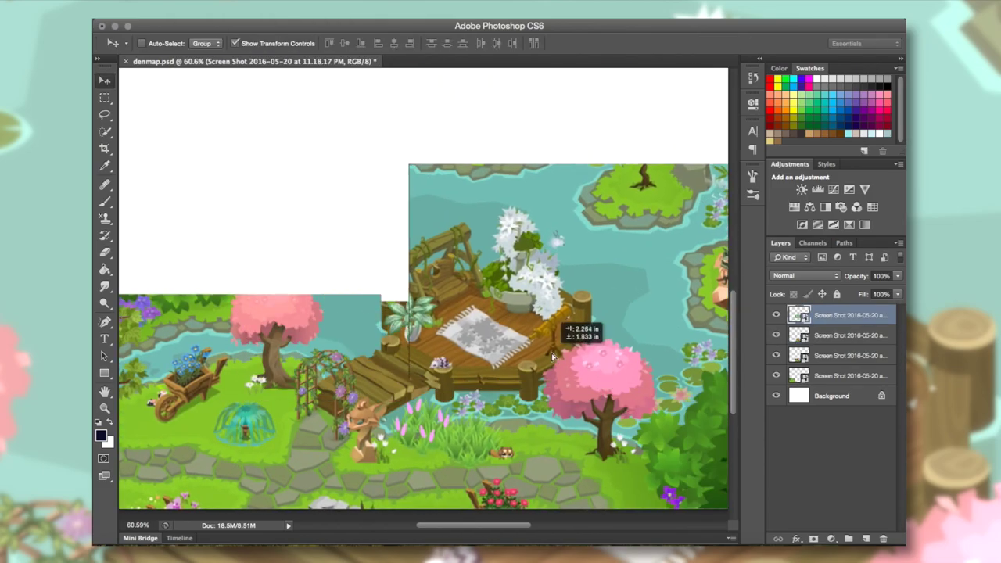
pyautogui.press('super+shift+[')
pyautogui.scroll(5, 427, 313)
pyautogui.moveTo(476, 303); pyautogui.dragTo(471, 305)
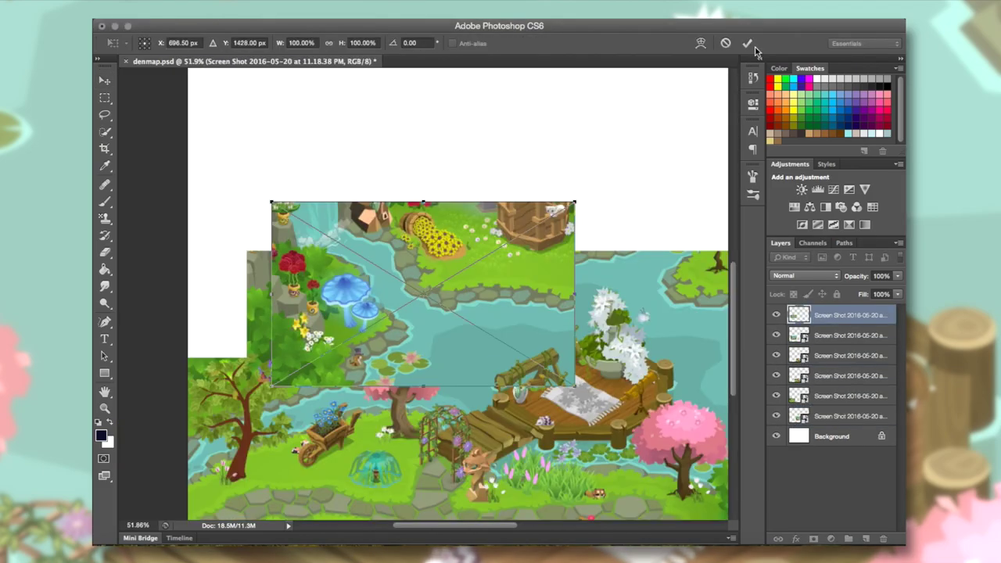
# Align the 11.18.38 PM screenshot with the bushes and lily pads, and move its layer down to just above Background.
pyautogui.moveTo(389, 227); pyautogui.dragTo(407, 293)
pyautogui.scroll(5, 388, 327)
pyautogui.hscroll(3, 388, 327)
pyautogui.moveTo(850, 315); pyautogui.dragTo(848, 419)
pyautogui.hscroll(3, 639, 391)
pyautogui.hscroll(-6, 262, 239)
pyautogui.hscroll(4, 261, 236)
pyautogui.hscroll(-4, 299, 354)
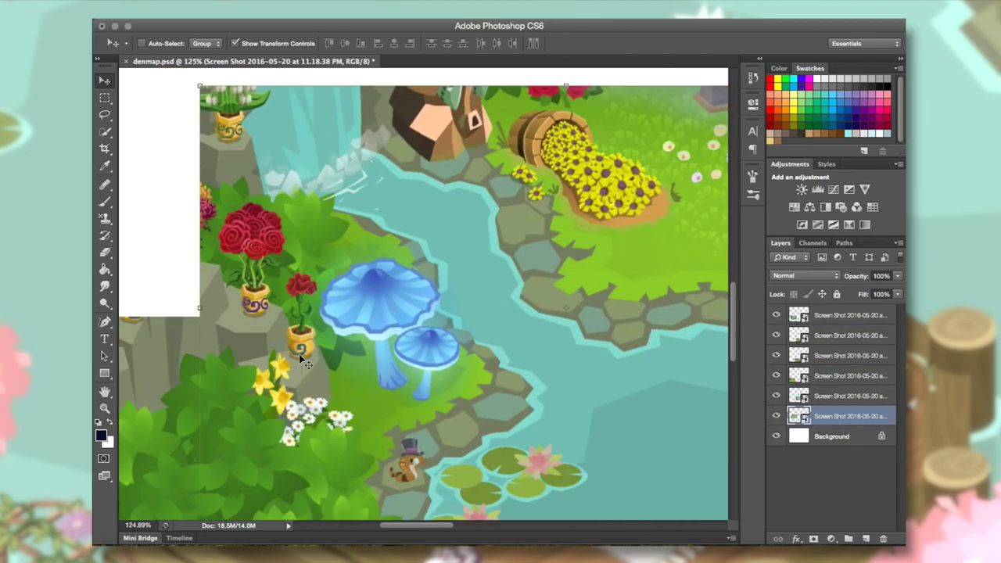
# Place the 11.18.43 PM screenshot above the deck and align it with the surrounding water and shoreline.
pyautogui.scroll(-5, 299, 356)
pyautogui.moveTo(905, 295); pyautogui.dragTo(532, 295)
pyautogui.scroll(5, 527, 353)
pyautogui.hscroll(-5, 527, 353)
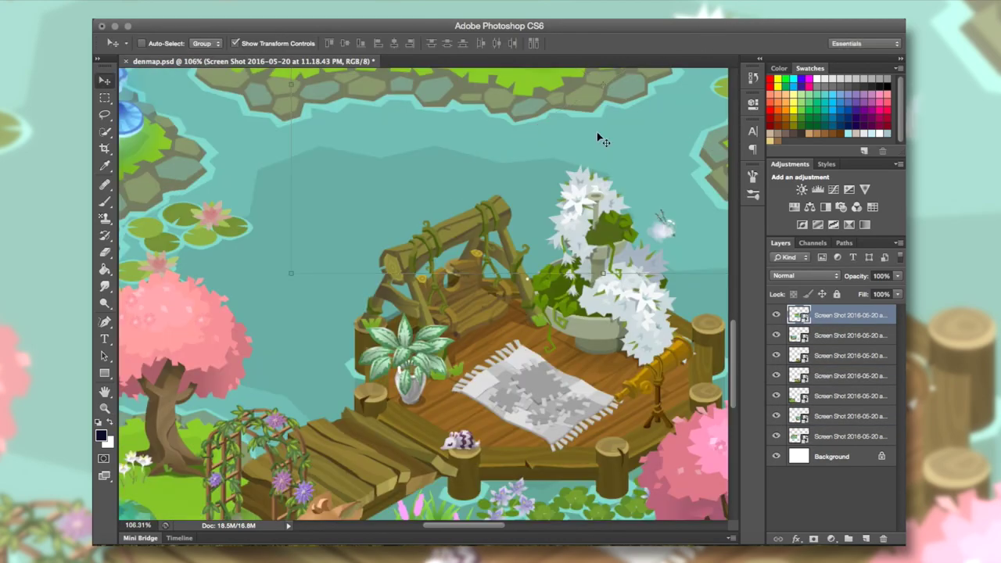
pyautogui.press('Return')
pyautogui.scroll(6, 422, 287)
pyautogui.moveTo(457, 274); pyautogui.dragTo(455, 266)
# Move the 11.18.43 PM screenshot's layer lower in the stack and reorder another overlapping screenshot layer.
pyautogui.scroll(6, 454, 260)
pyautogui.scroll(6, 456, 266)
pyautogui.hscroll(5, 456, 266)
pyautogui.scroll(-5, 456, 266)
pyautogui.moveTo(845, 315); pyautogui.dragTo(856, 416)
pyautogui.moveTo(847, 356); pyautogui.dragTo(845, 400)
# Place the 11.18.46 PM screenshot at the upper right of the map and align its island and statue with the images below.
pyautogui.scroll(-5, 650, 394)
pyautogui.hscroll(-4, 651, 394)
pyautogui.scroll(6, 352, 306)
pyautogui.hscroll(3, 353, 306)
pyautogui.moveTo(485, 149); pyautogui.dragTo(536, 383)
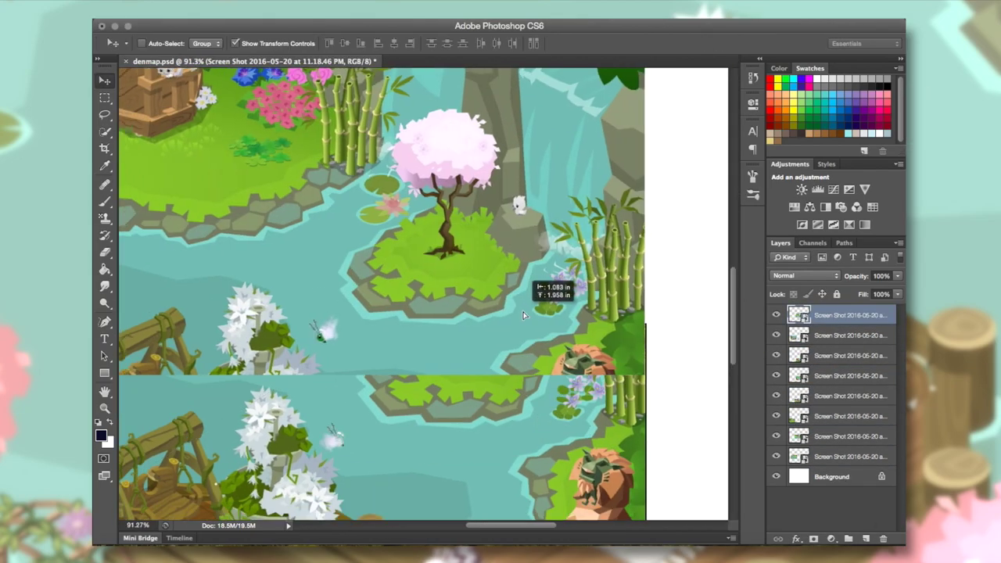
pyautogui.scroll(5, 536, 383)
pyautogui.scroll(-3, 579, 292)
pyautogui.hscroll(-4, 688, 297)
pyautogui.scroll(-4, 692, 301)
# Try moving a screenshot layer lower in the stack, and undo the reordering.
pyautogui.moveTo(849, 315); pyautogui.dragTo(856, 416)
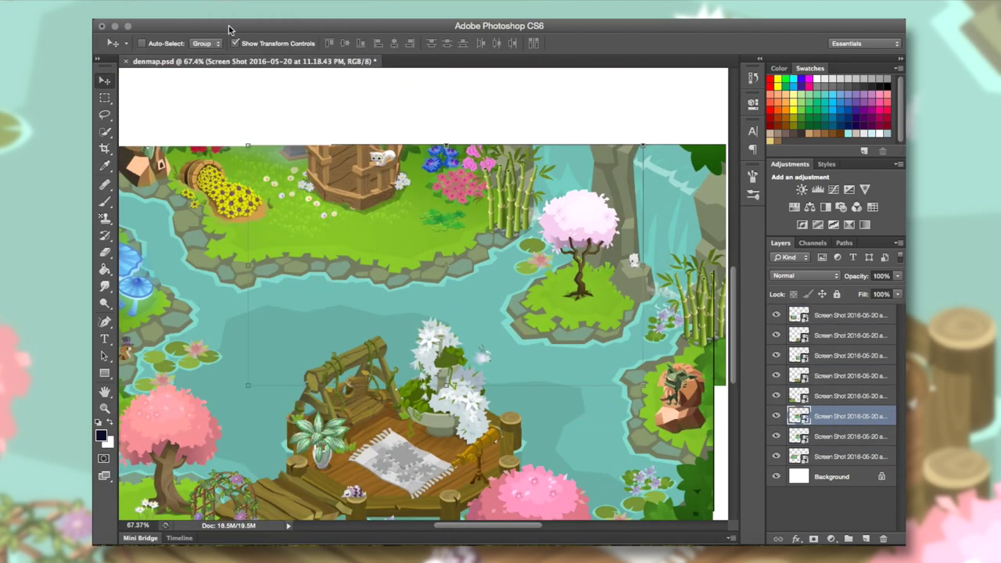
pyautogui.click(207, 12)
pyautogui.click(230, 28)
pyautogui.press('Delete')
# Adjust the 11.18.46 PM screenshot's position and inspect its seams around the statue, island, deck and white flowers.
pyautogui.moveTo(556, 255); pyautogui.dragTo(680, 279)
pyautogui.scroll(5, 680, 279)
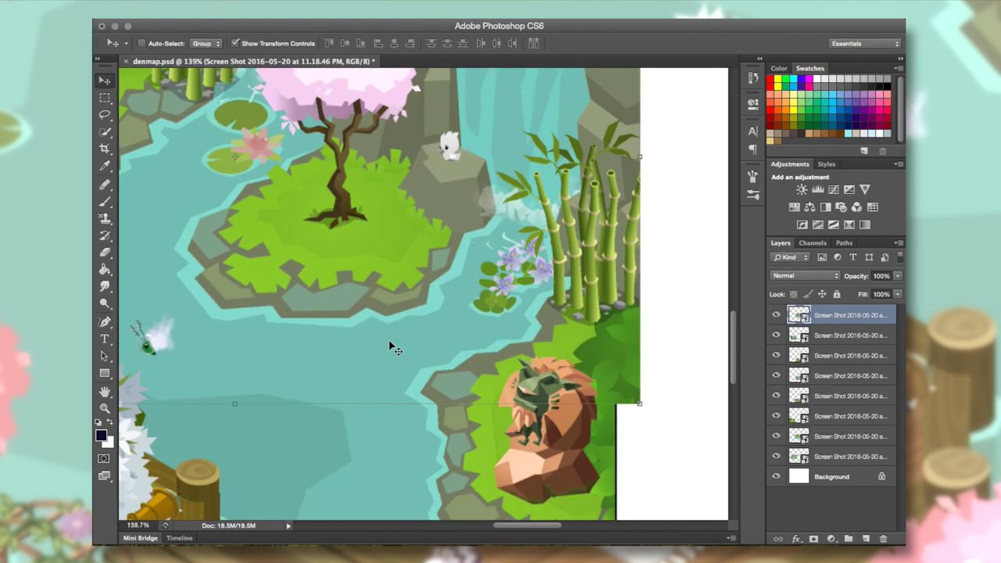
pyautogui.hscroll(-5, 390, 344)
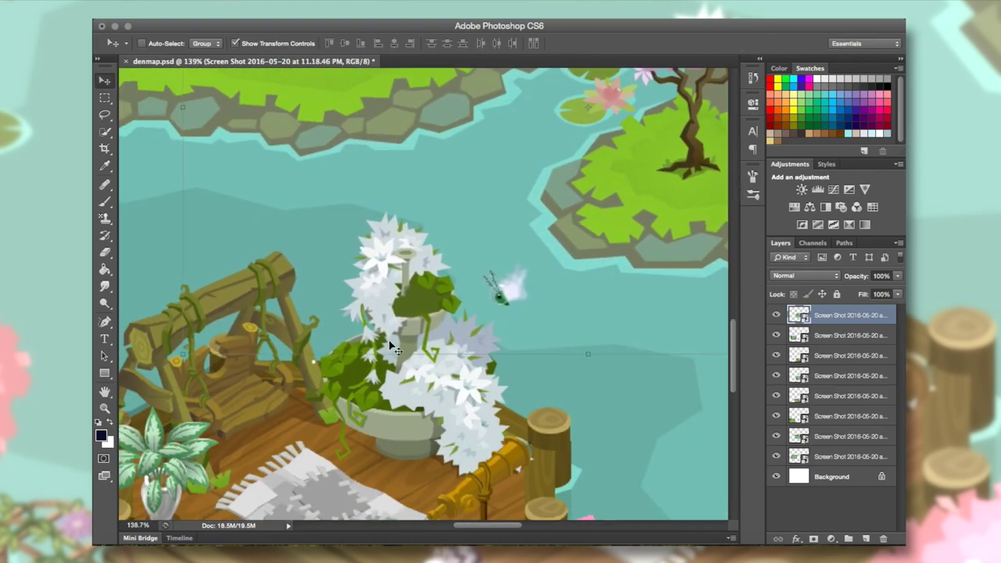
pyautogui.scroll(-3, 395, 350)
pyautogui.scroll(5, 361, 444)
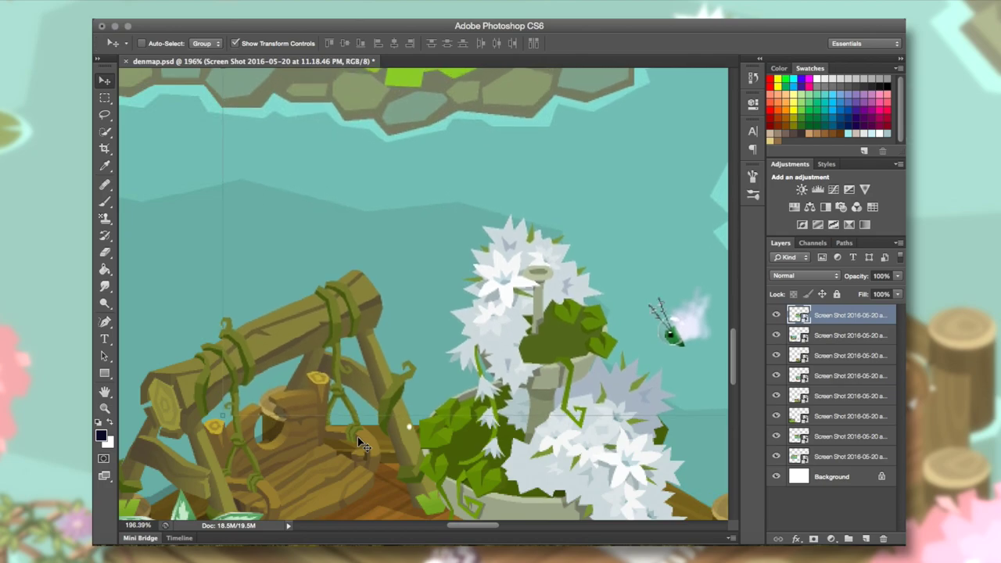
pyautogui.scroll(-5, 641, 236)
pyautogui.scroll(-3, 639, 235)
# Add an empty layer and crop the canvas to the stitched den images, removing the blank white margins.
pyautogui.press('super+shift+alt+n')
pyautogui.scroll(-3, 640, 235)
pyautogui.press('c')
pyautogui.hscroll(1, 719, 456)
pyautogui.moveTo(687, 456); pyautogui.dragTo(566, 459)
pyautogui.moveTo(188, 458); pyautogui.dragTo(181, 449)
pyautogui.moveTo(170, 264); pyautogui.dragTo(196, 251)
pyautogui.scroll(3, 352, 121)
pyautogui.moveTo(368, 135); pyautogui.dragTo(368, 244)
pyautogui.click(750, 43)
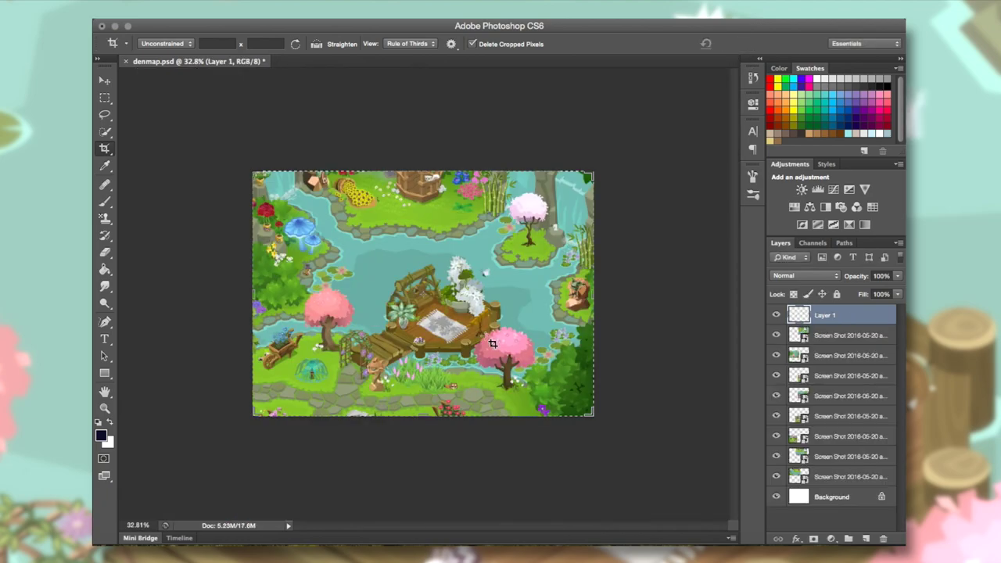
pyautogui.hotkey('ctrl', '0')
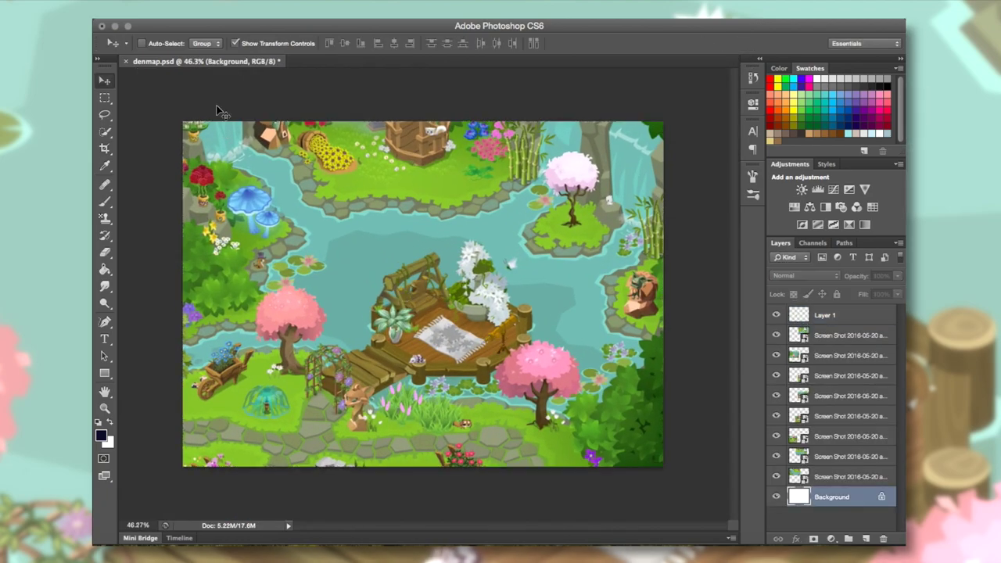
# Save the den map document, and save a PNG copy named denmap.png to the Desktop.
pyautogui.click(191, 10)
pyautogui.click(212, 151)
pyautogui.click(191, 10)
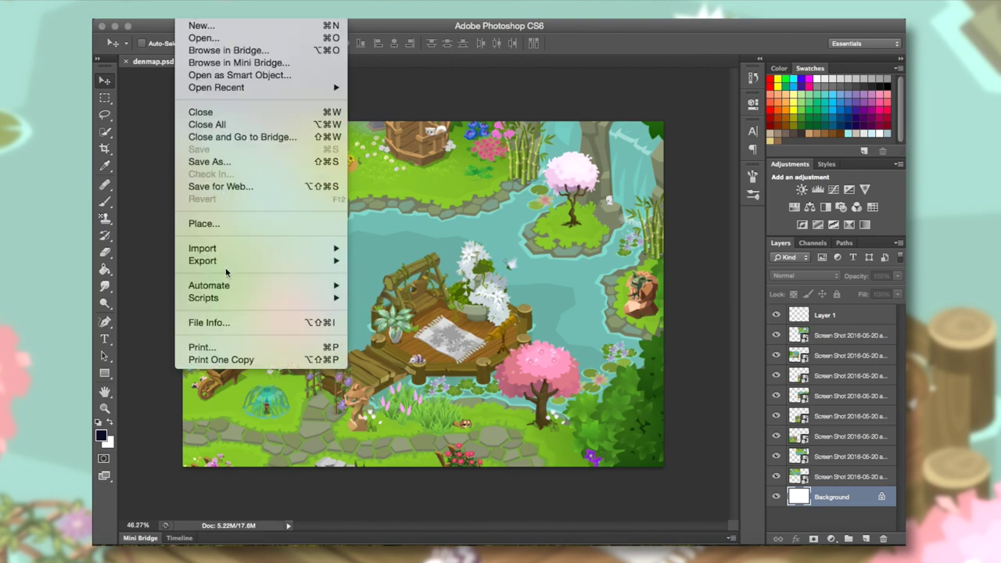
pyautogui.click(306, 160)
pyautogui.click(513, 200)
pyautogui.click(540, 371)
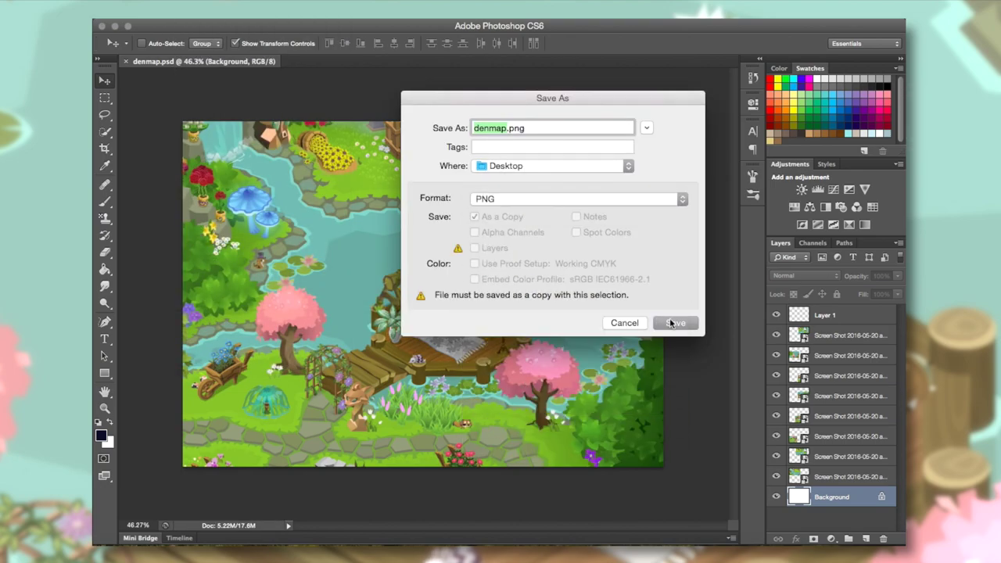
pyautogui.click(673, 323)
pyautogui.click(602, 180)
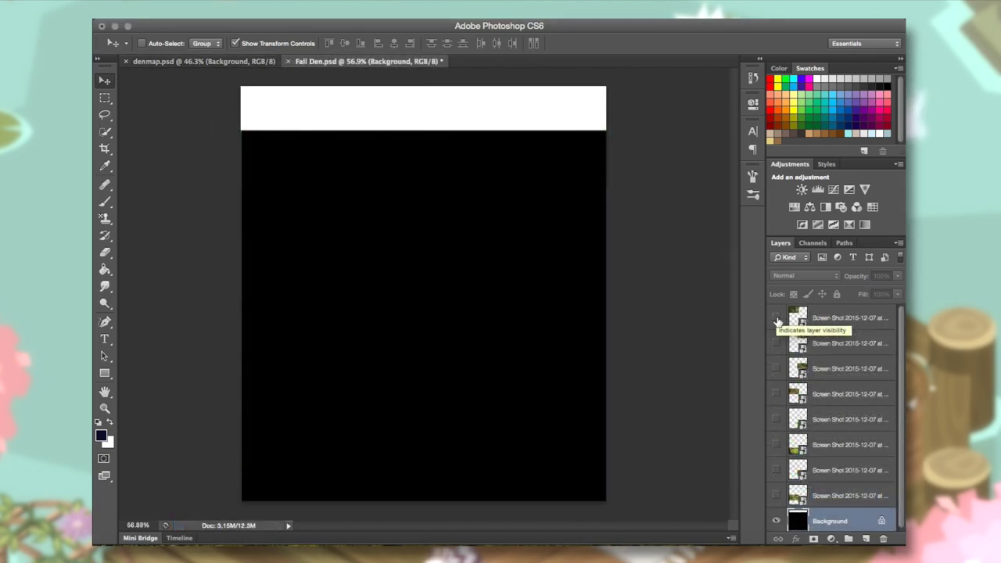
# Make all the hidden screenshot layers in Fall Den.psd visible and examine the stitched den map up close and as a whole.
pyautogui.moveTo(777, 319); pyautogui.dragTo(777, 496)
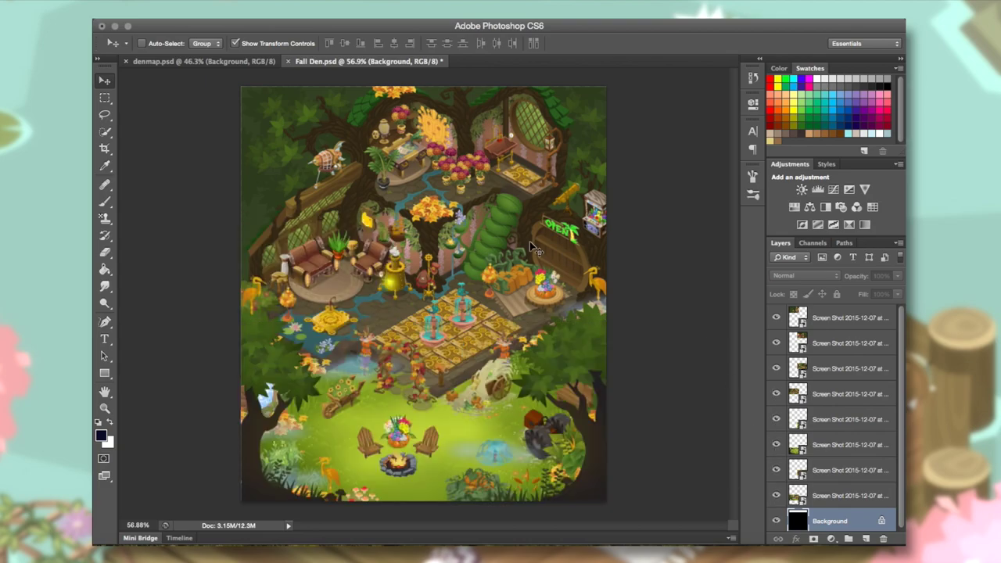
pyautogui.scroll(5, 529, 241)
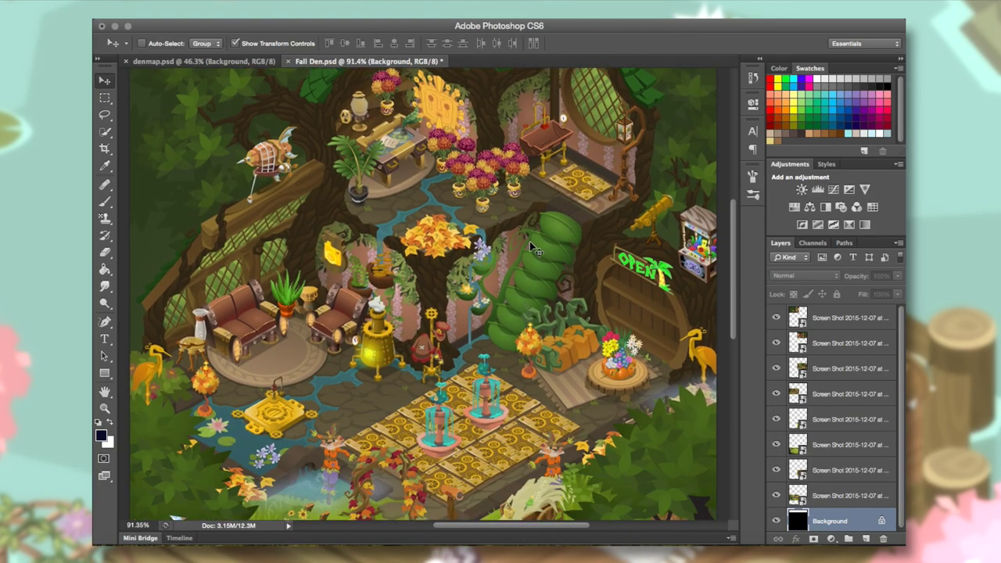
pyautogui.scroll(-5, 529, 241)
pyautogui.scroll(-3, 648, 237)
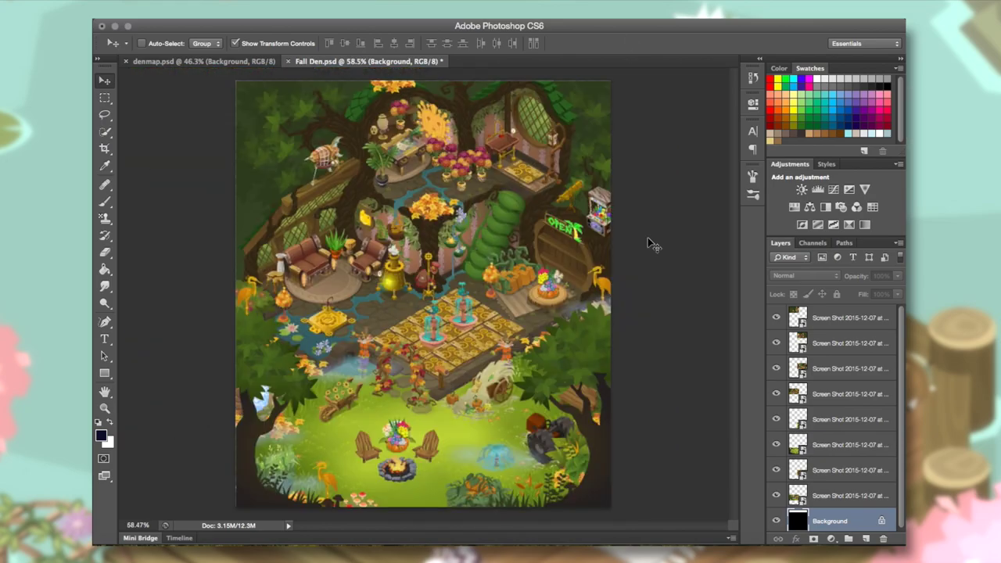